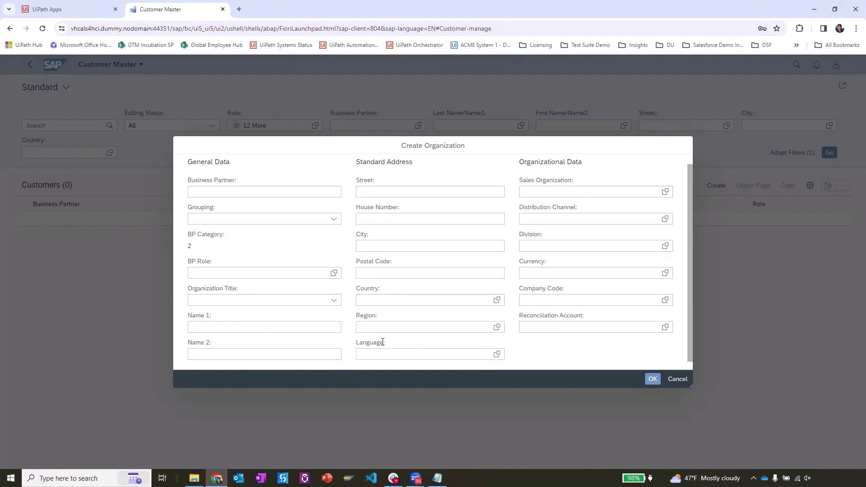
Capture a screenshot of the Create Organization form's General Data and Standard Address columns and cancel the form
key(super+shift+s)
drag(182, 155, 512, 382)
click(675, 379)
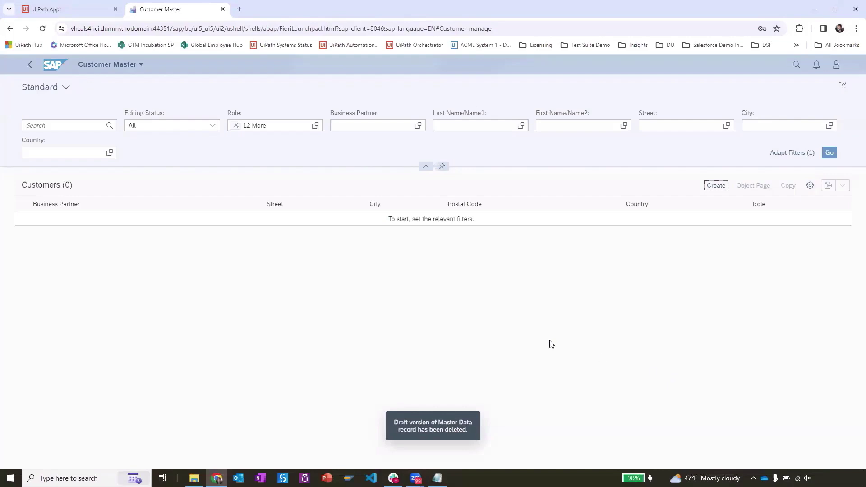
Switch to UiPath Apps and generate a new app from the image SAP_CustomerMasterNew.png in the Downloads demo Images folder
click(92, 12)
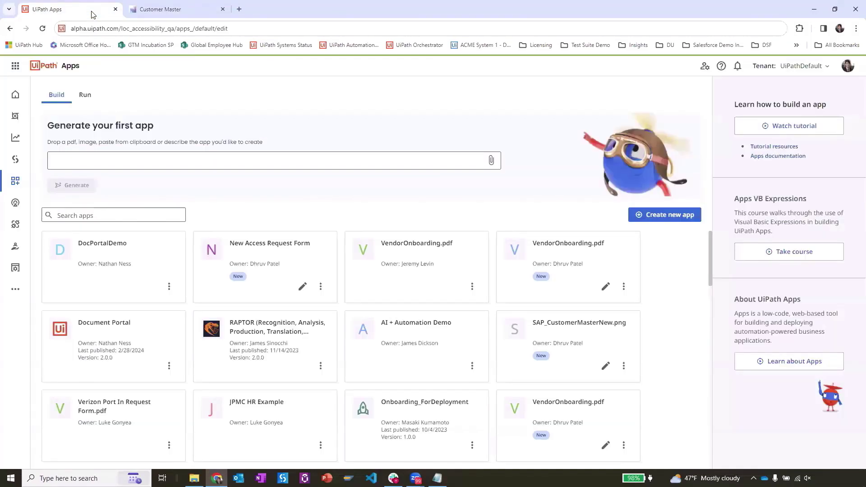
click(194, 478)
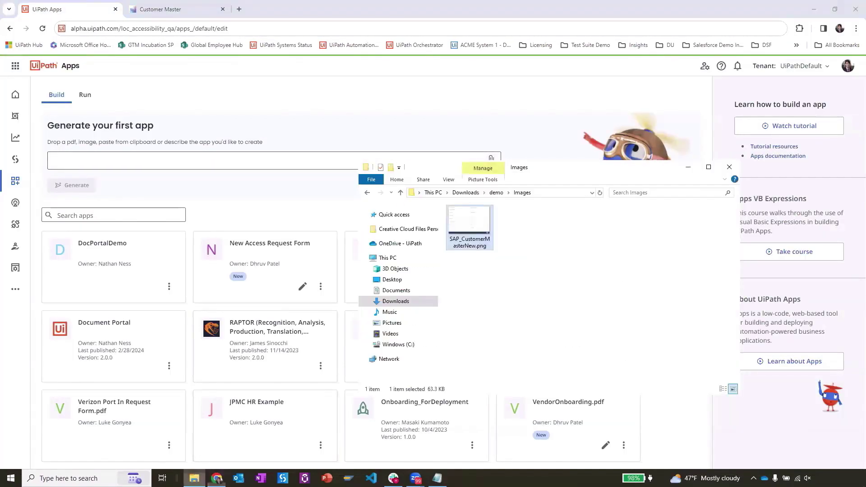
drag(469, 225, 289, 164)
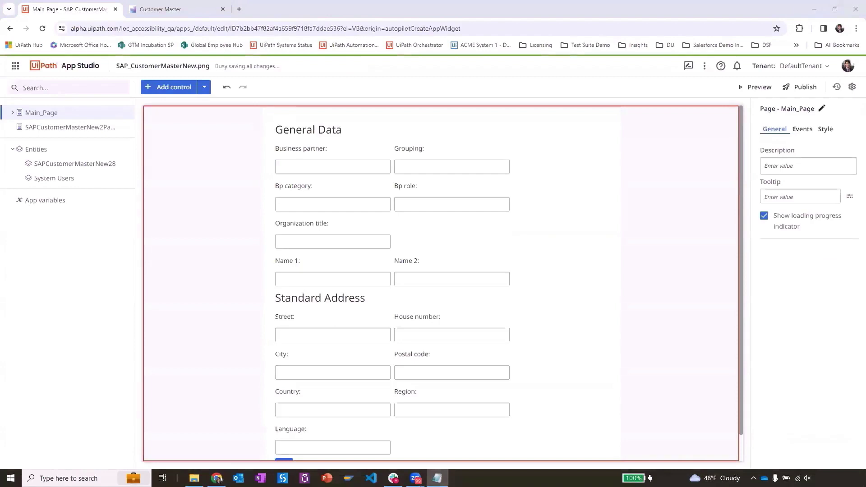
scroll(333, 161, down, 1)
scroll(325, 162, up, 1)
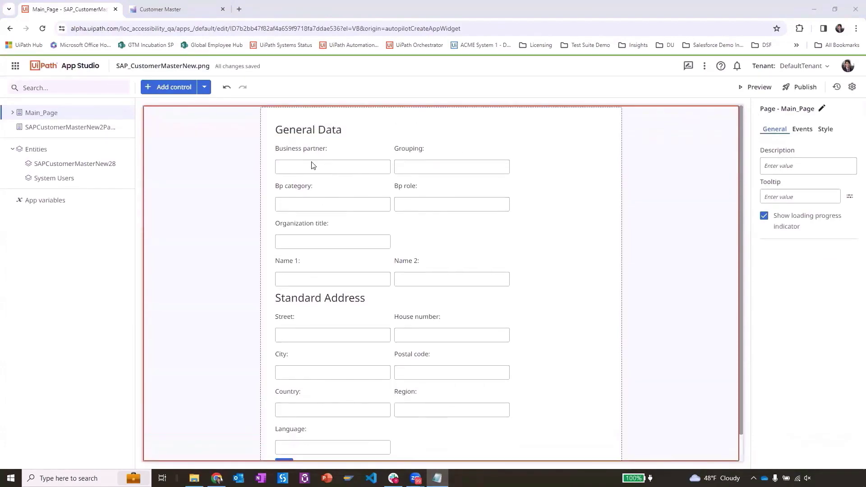
Open the clicked-on rule of the OK button on the generated SAPCustomerMasterNew2Page and review the entity values it sets
click(95, 130)
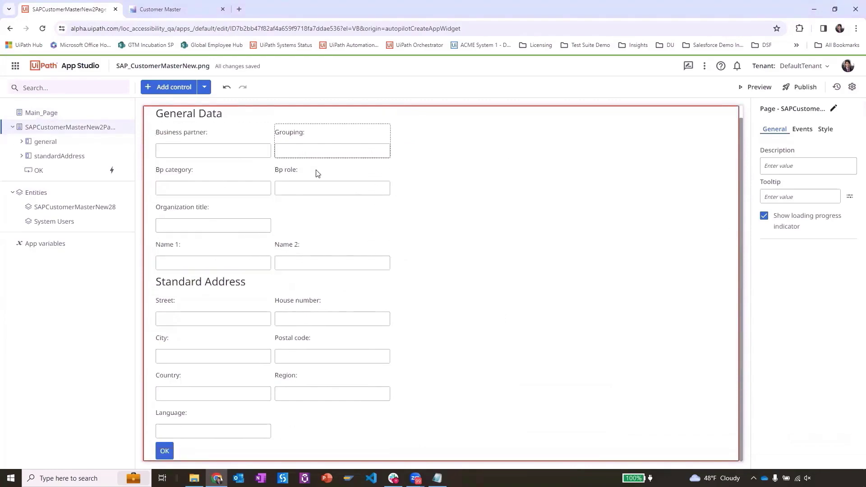
click(159, 453)
click(802, 129)
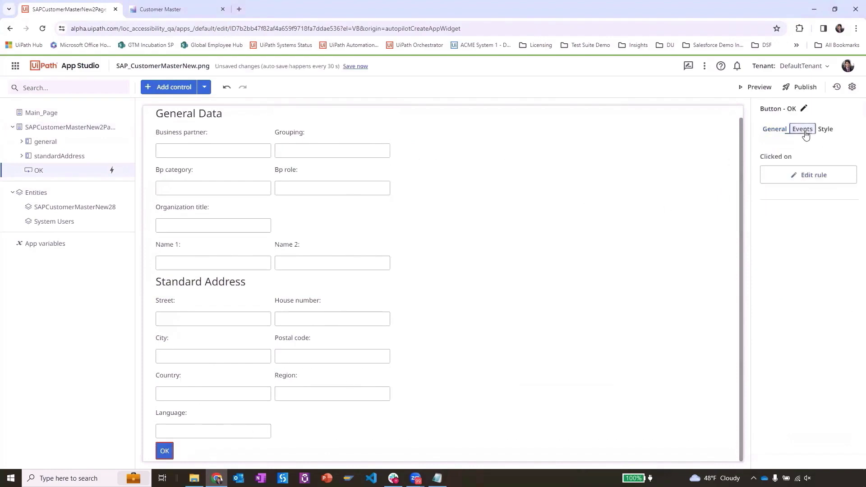
click(805, 175)
scroll(281, 174, down, 1)
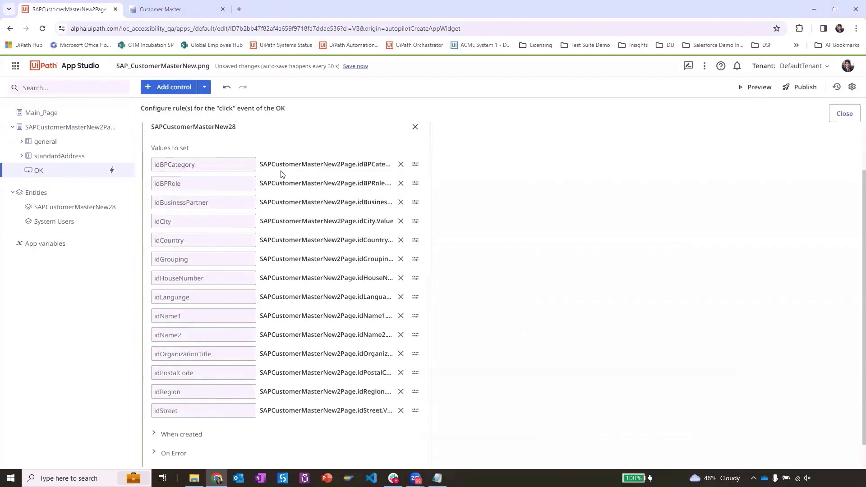
scroll(281, 174, down, 1)
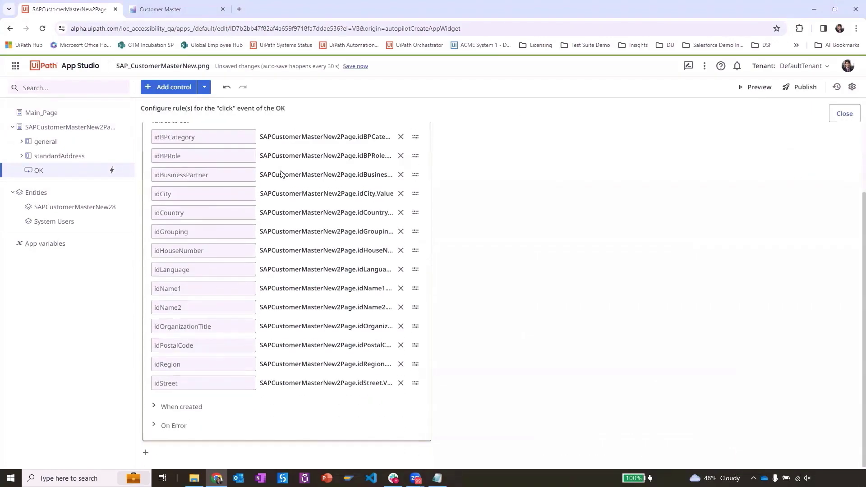
Clear the idName1 value and have Autopilot write a new expression for it with the prompt "Add the Category value"
click(401, 288)
click(414, 290)
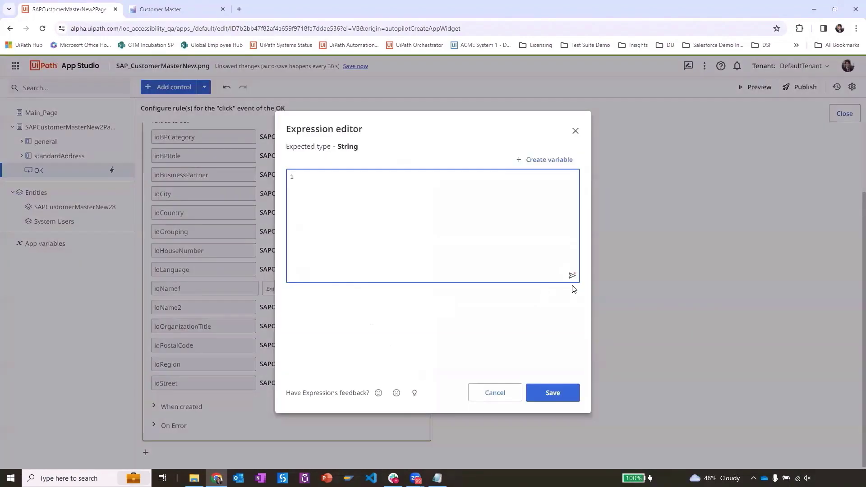
click(571, 276)
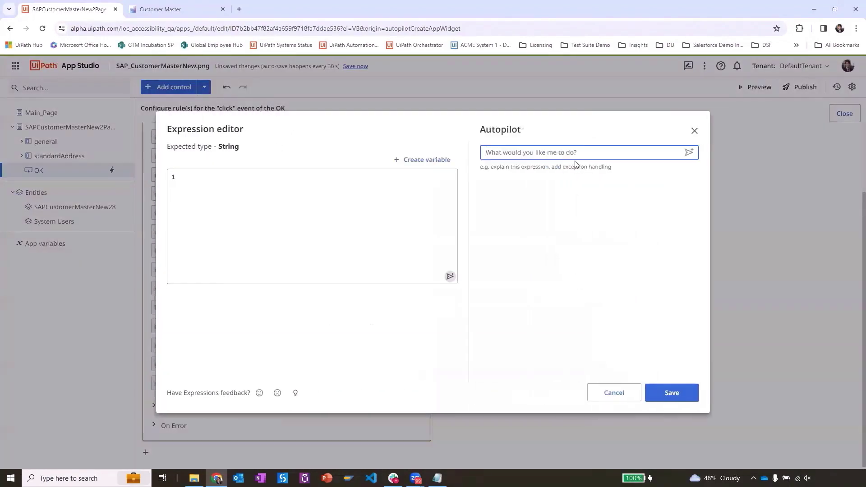
text(Add the Category)
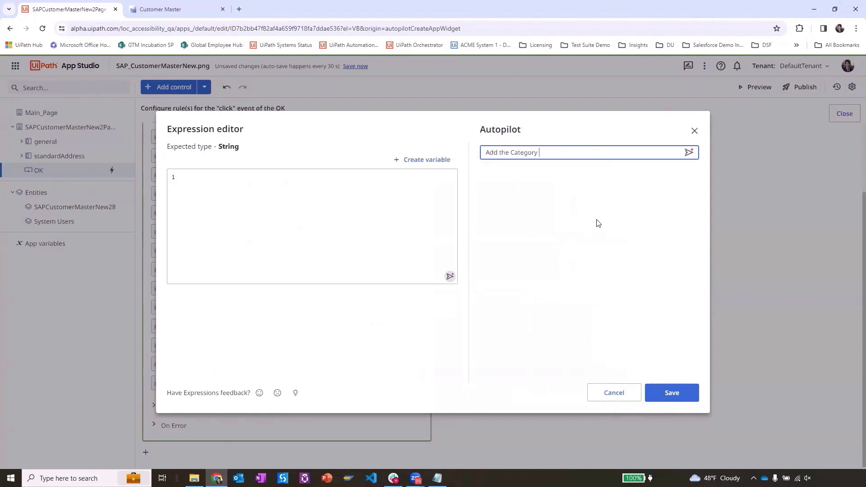
text( value)
key(Return)
Refine the idName1 expression with the Autopilot prompt "make that all lowercase and add the current time and date" and save it
text(make that all lowercase and add the current time and date)
key(Return)
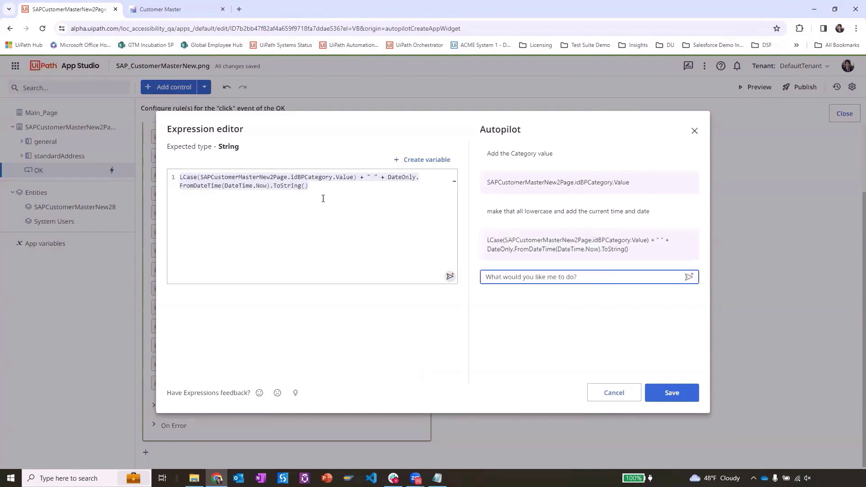
click(663, 391)
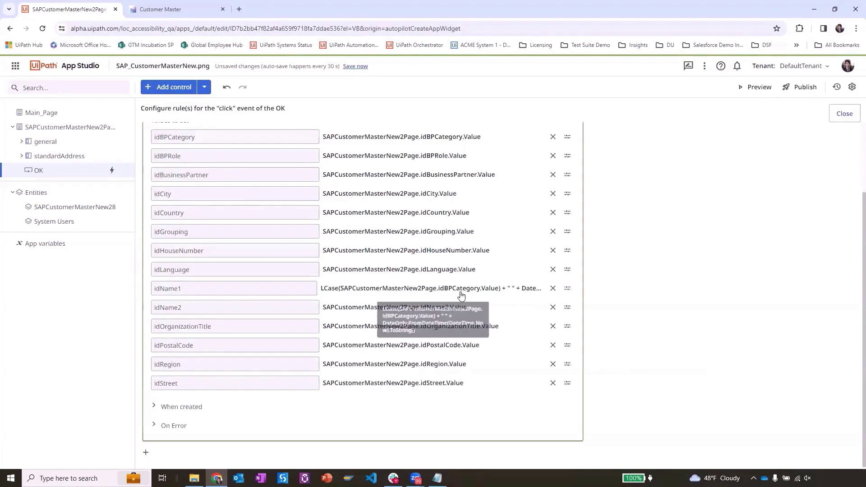
Add a Start process action after the CreateEntityRecord action in the OK button's click rule
scroll(242, 197, up, 2)
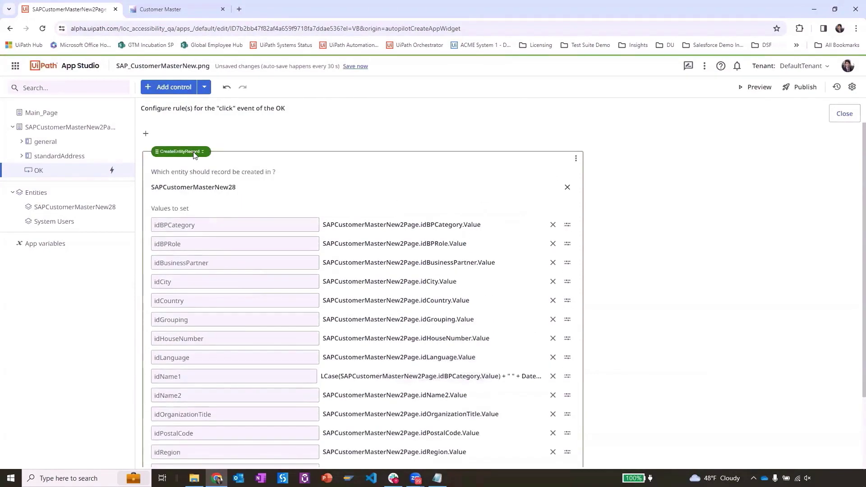
click(195, 155)
click(145, 176)
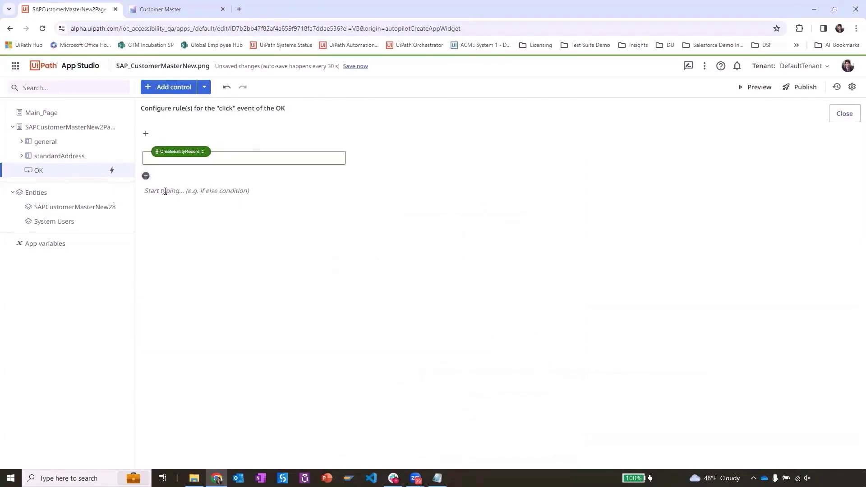
click(166, 191)
text(Start)
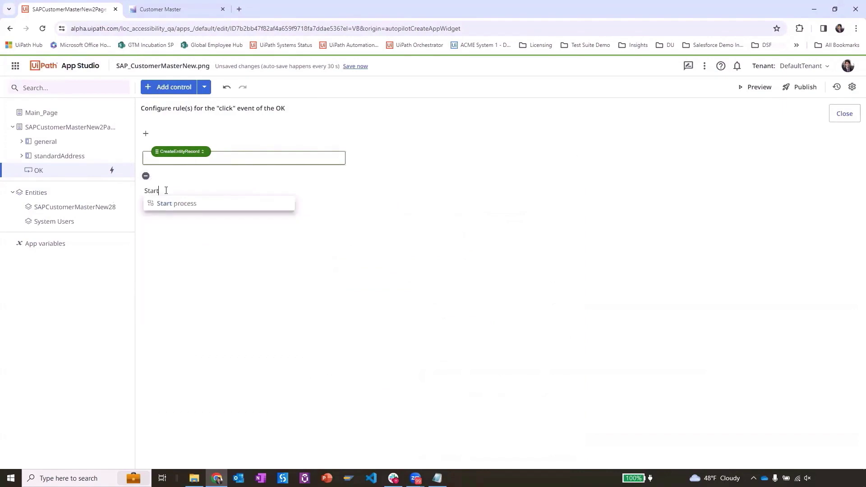
click(171, 204)
Generate and open in Studio an automation adding an SFDC account, posting an AI by UiPath customer summary to Slack #autopilot-ai-summit-demo, and adding an Asana review task
text(Add a new account in SFDC)
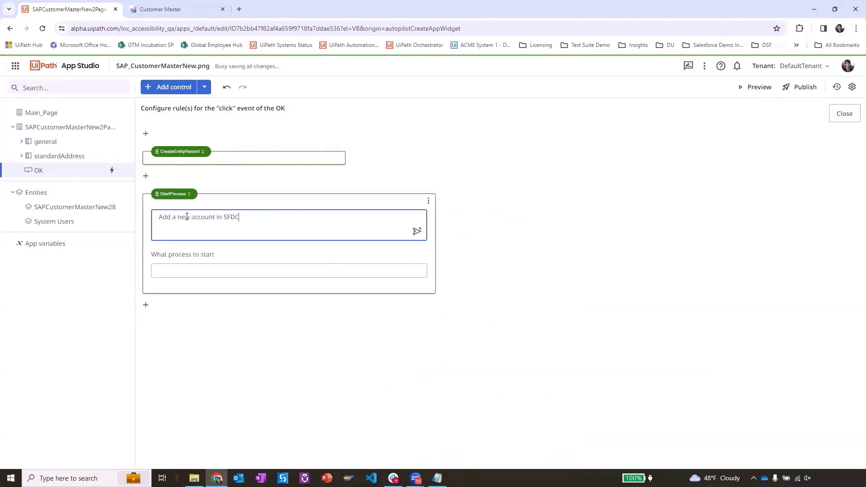
text(, summarize the customer details with AI by UiPath and send the summary in slack)
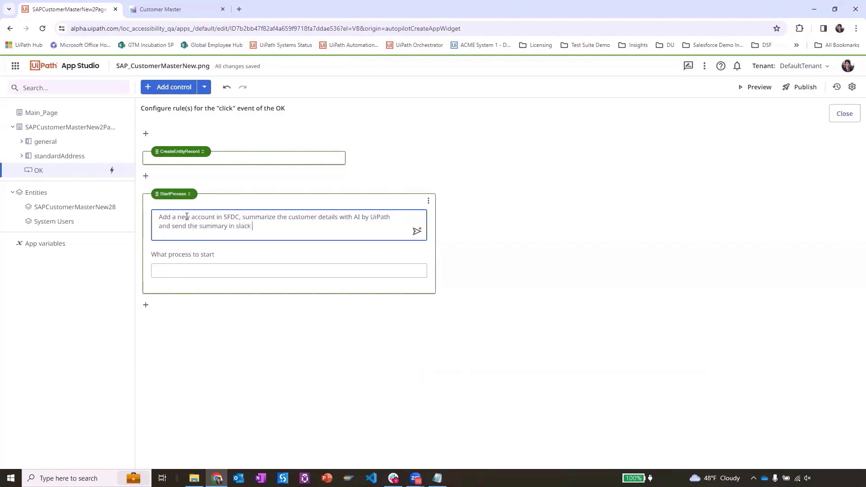
text( to channel #autopilot-ai-summit-demo, and add a new task in Asana for me to review)
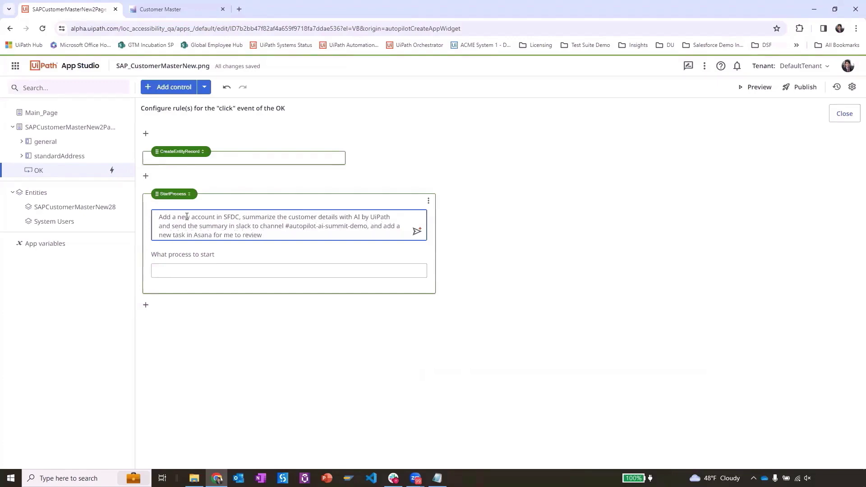
click(416, 232)
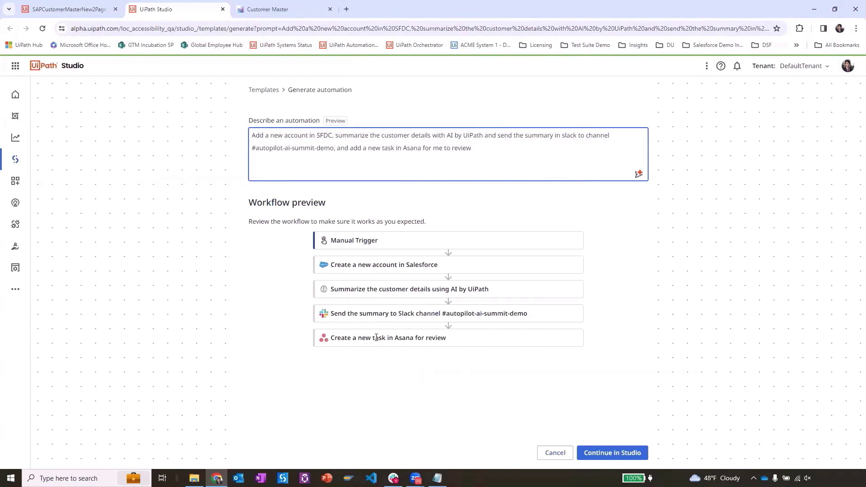
click(633, 455)
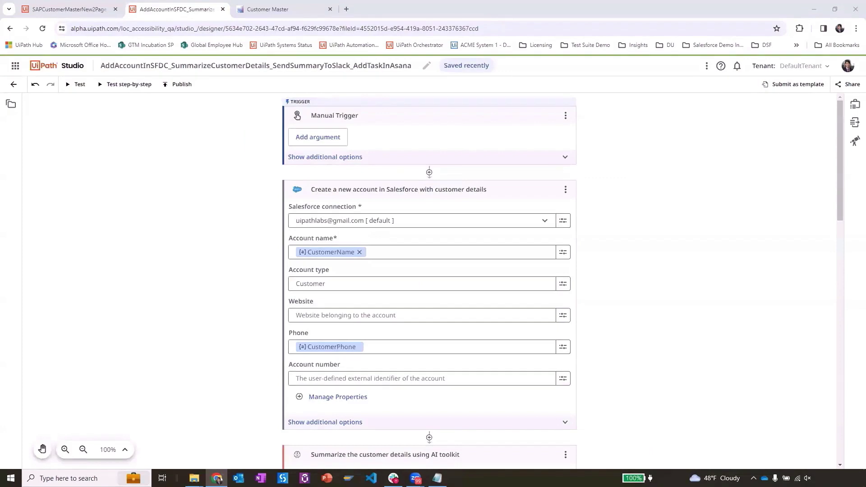
Review the generated workflow and insert a Use Browser activity between the Salesforce account creation and the AI summary
scroll(632, 250, down, 10)
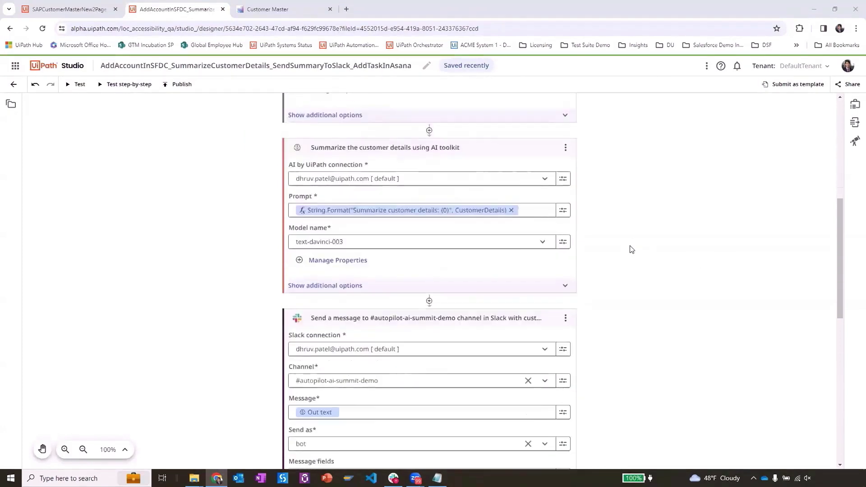
scroll(631, 250, down, 5)
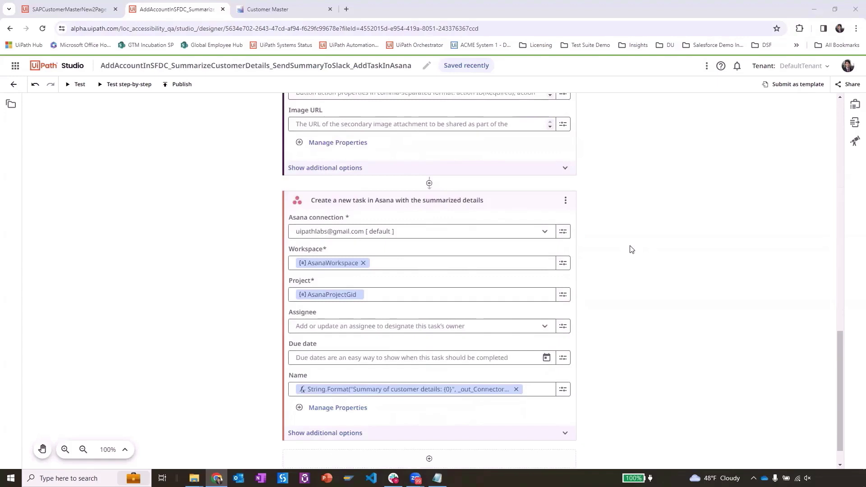
scroll(632, 250, up, 3)
scroll(631, 250, up, 10)
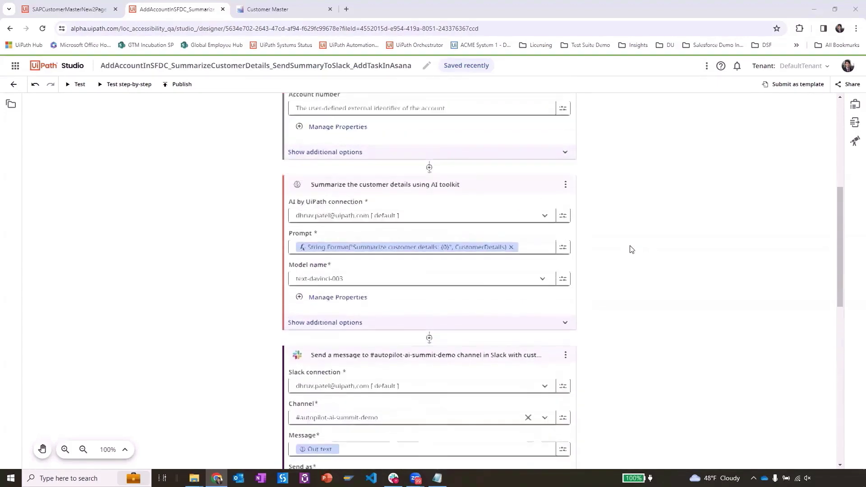
scroll(632, 250, up, 2)
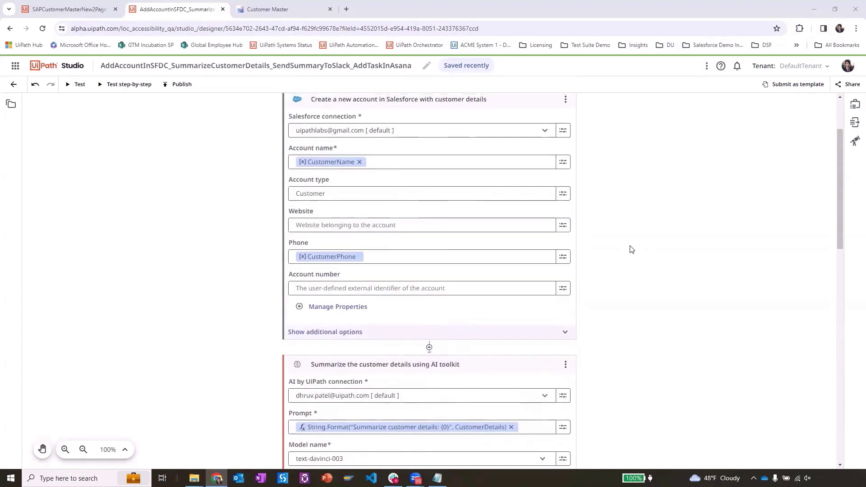
click(429, 348)
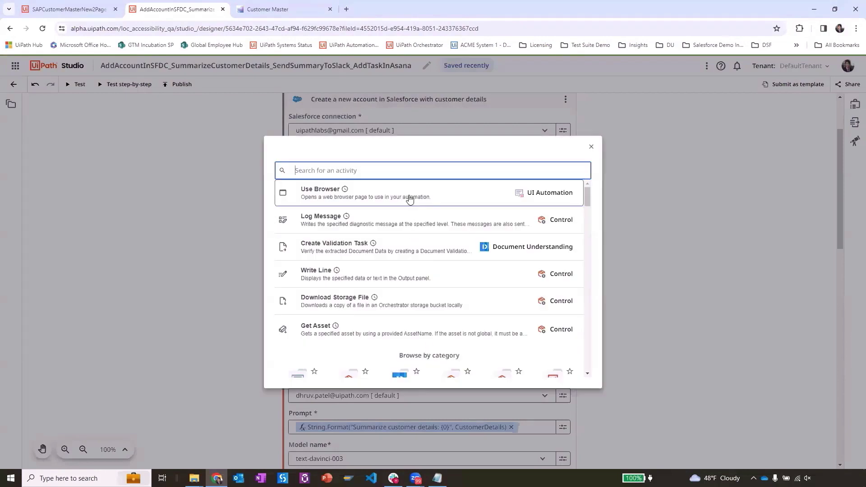
click(409, 199)
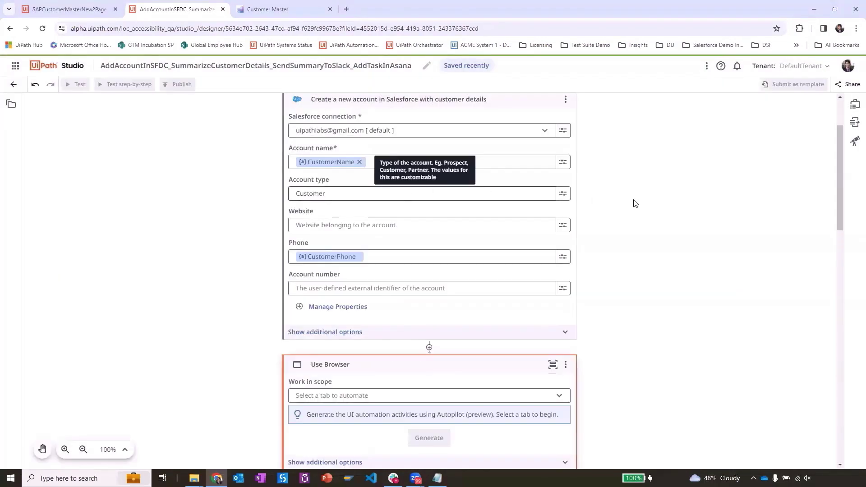
Set the Use Browser scope to the SAP Customer Master tab and start generating its UI automation activities
click(560, 305)
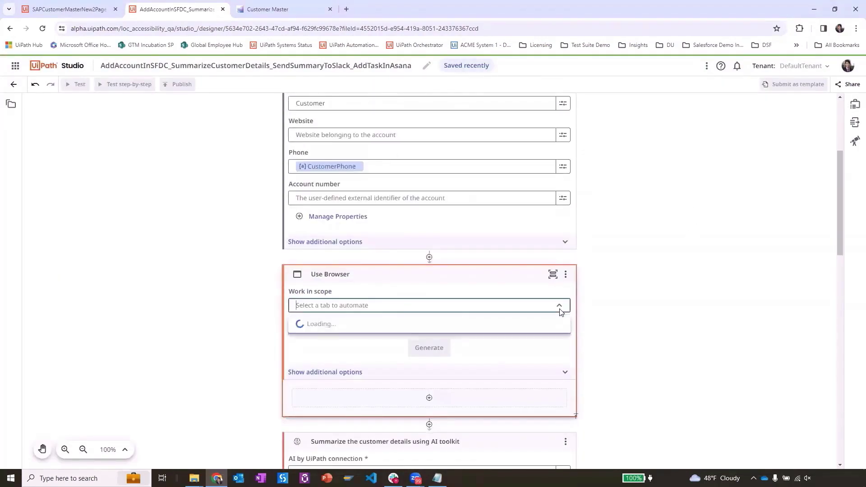
click(359, 327)
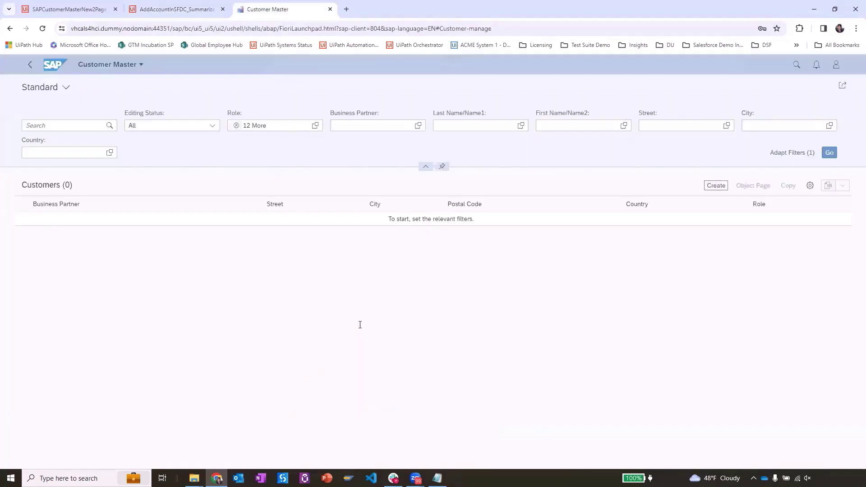
click(429, 402)
Move the UIAutomation Helper clear of the customer list controls and start creating a new customer of type Organization
drag(769, 64, 766, 296)
click(717, 186)
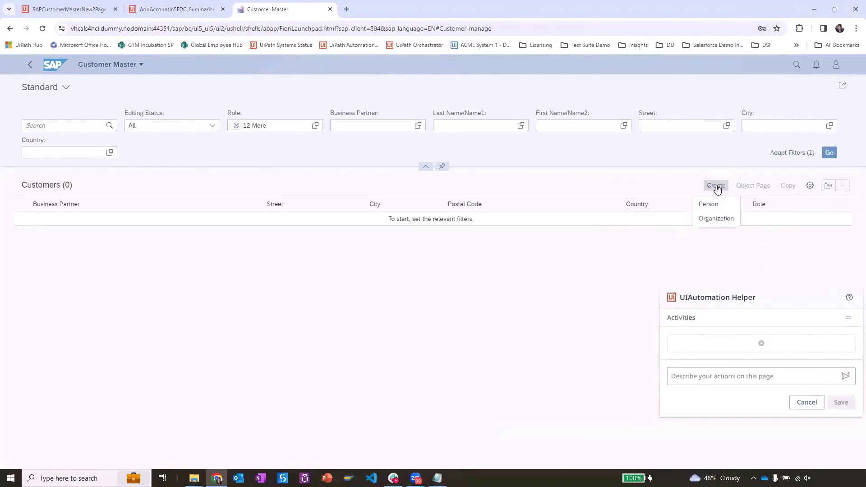
click(716, 219)
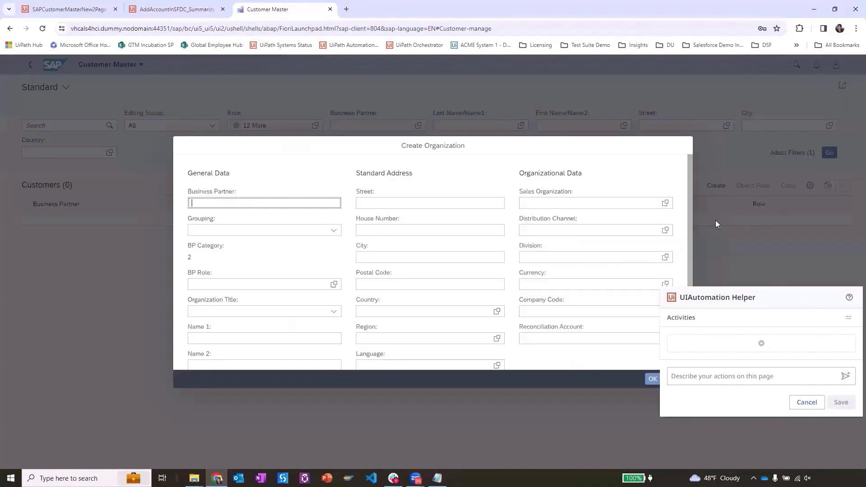
Move the UIAutomation Helper off the form's lower part and generate form-filling activities with the prompt "Fill in details"
drag(731, 291, 728, 65)
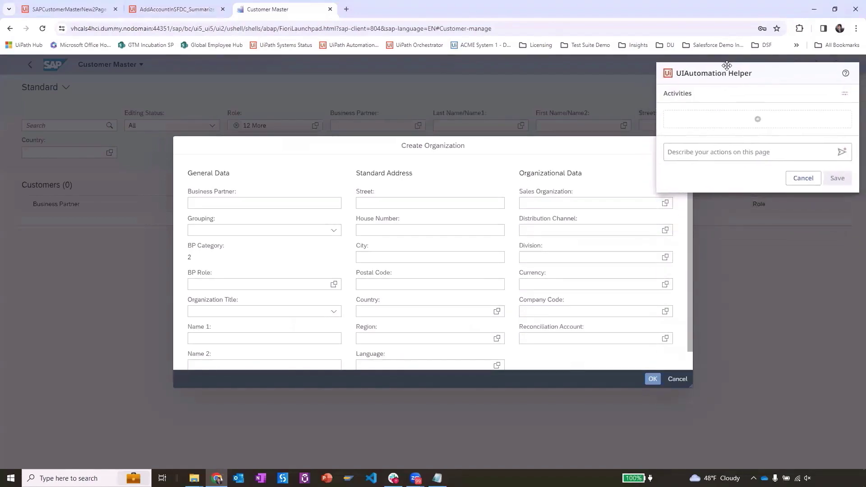
click(696, 154)
text(Fil)
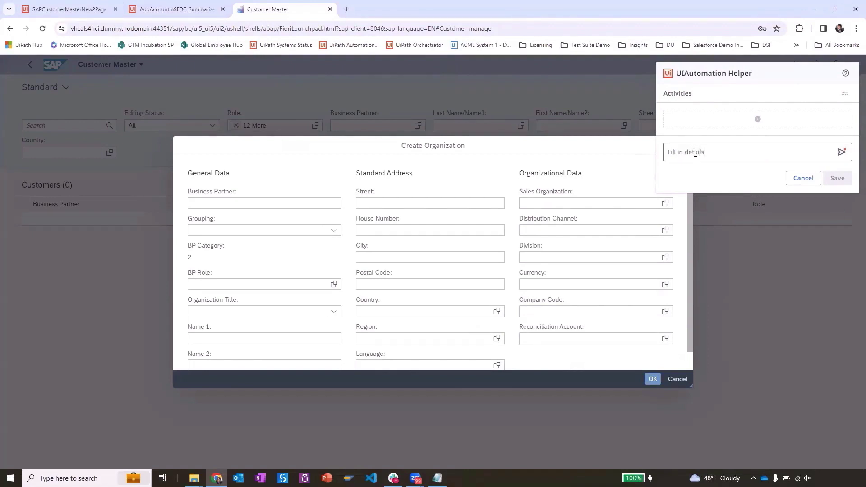
text(l in details)
key(Return)
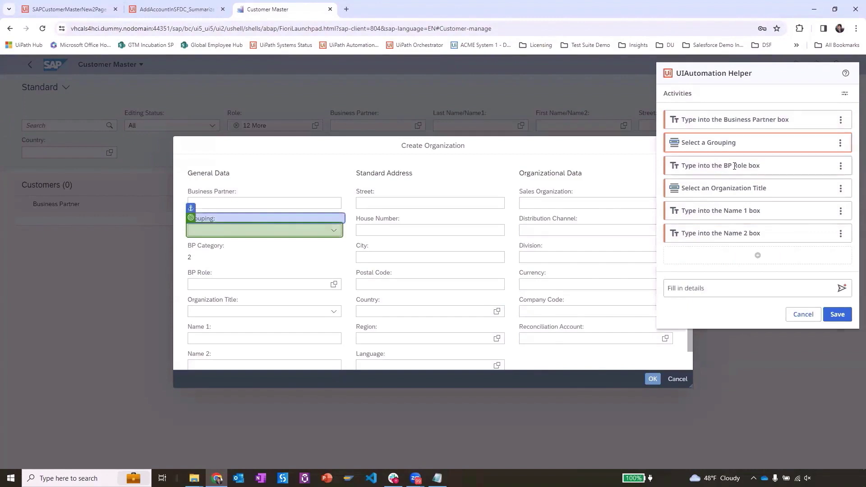
Generate the address activities in the UIAutomation Helper with the prompt "Fill in Standard Address" and save all generated activities to the workflow
drag(718, 291, 693, 289)
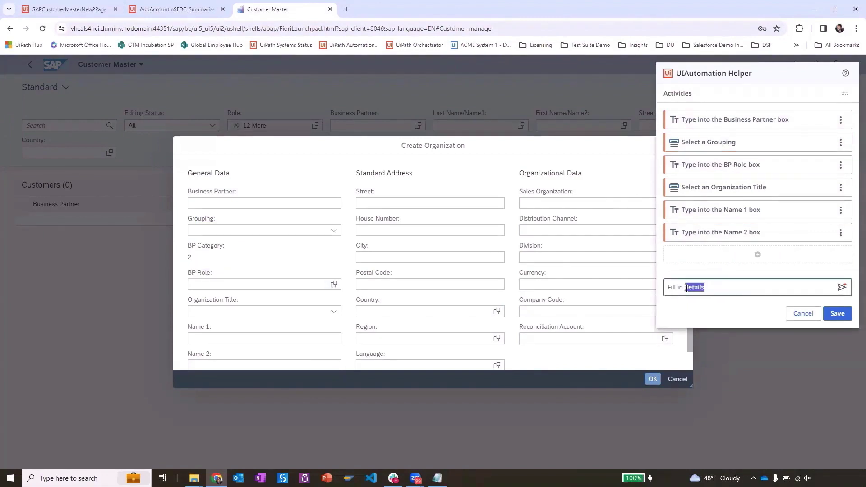
key(BackSpace)
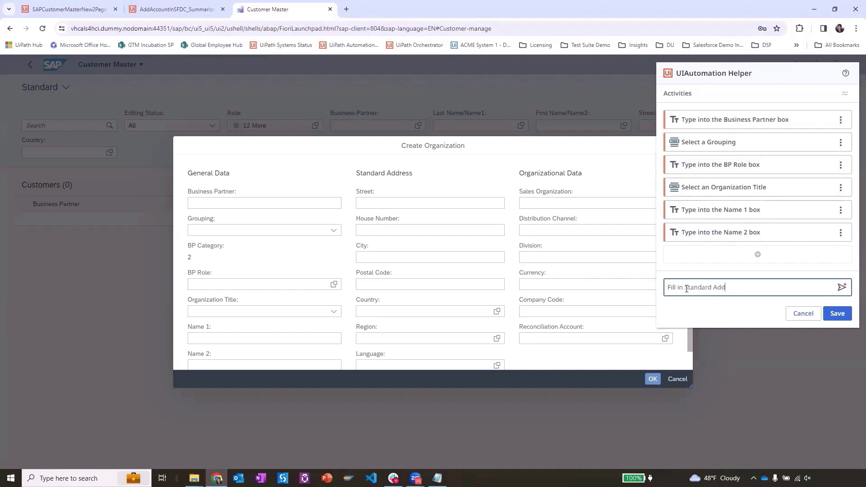
key(Return)
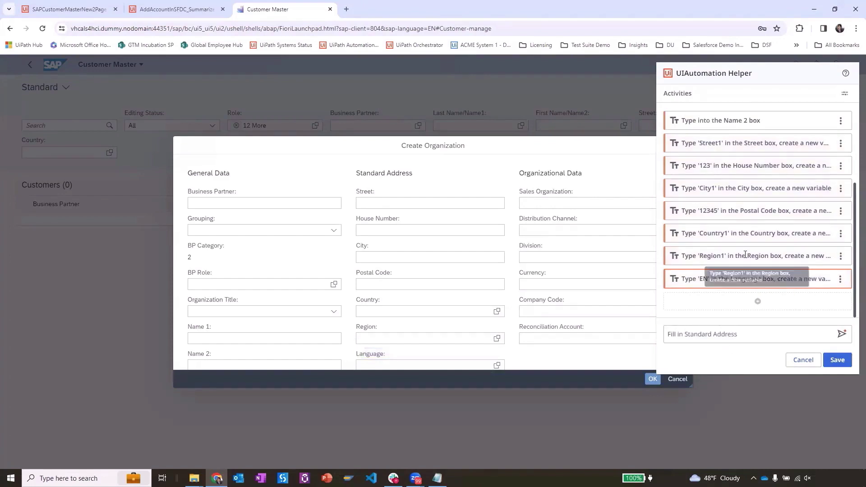
scroll(746, 256, up, 3)
scroll(747, 255, down, 3)
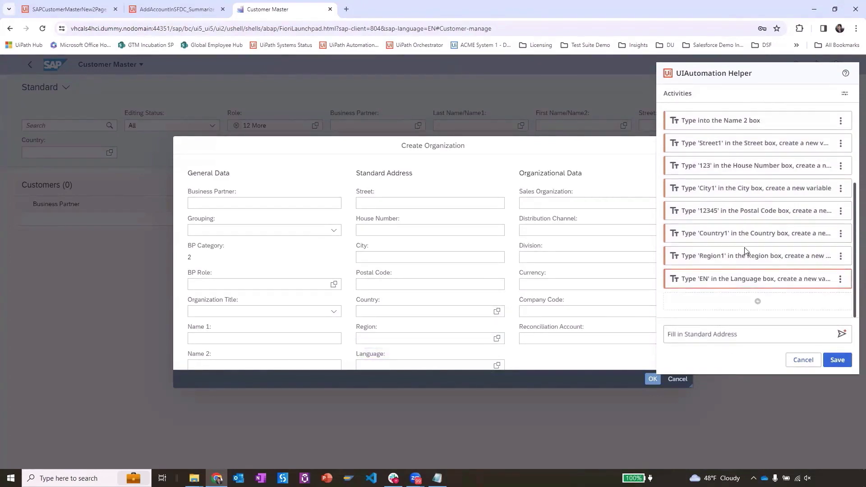
click(836, 360)
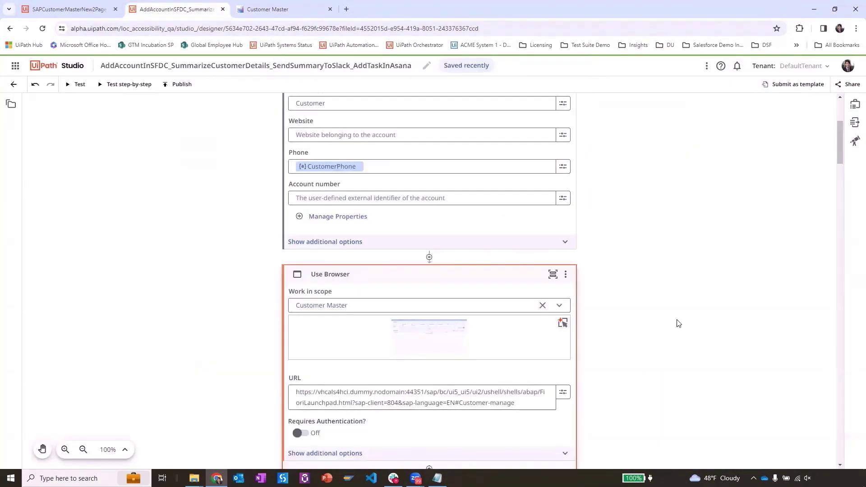
Generate the Salesforce Account number expression with the prompt "Random 8 digit number. Add the current month and year to the end of it" and save it
scroll(677, 324, down, 4)
scroll(604, 282, down, 5)
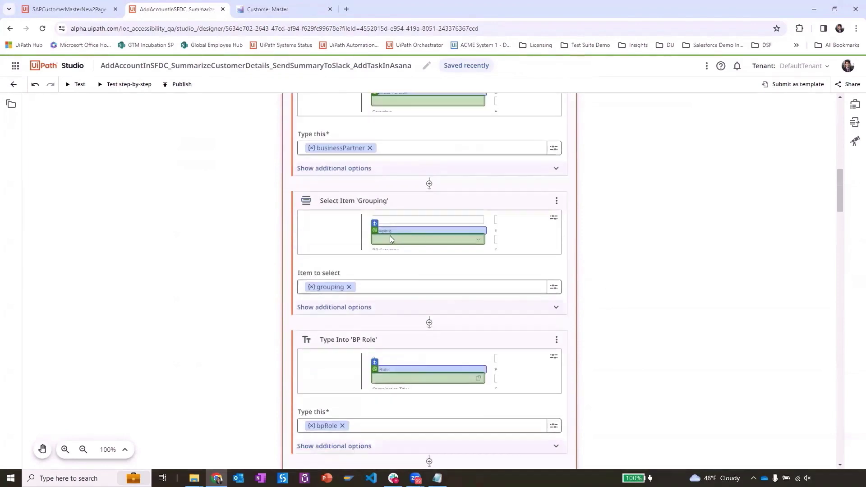
scroll(390, 239, down, 7)
scroll(387, 241, down, 4)
scroll(385, 245, up, 12)
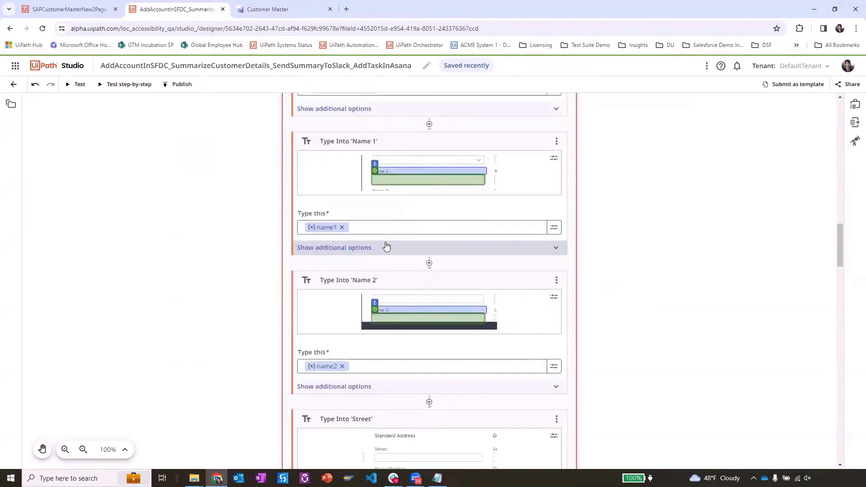
scroll(386, 245, up, 10)
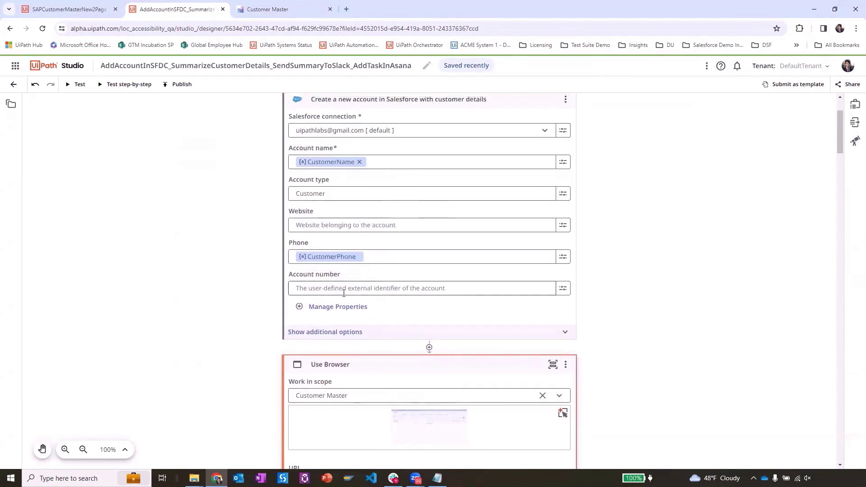
click(562, 289)
click(625, 369)
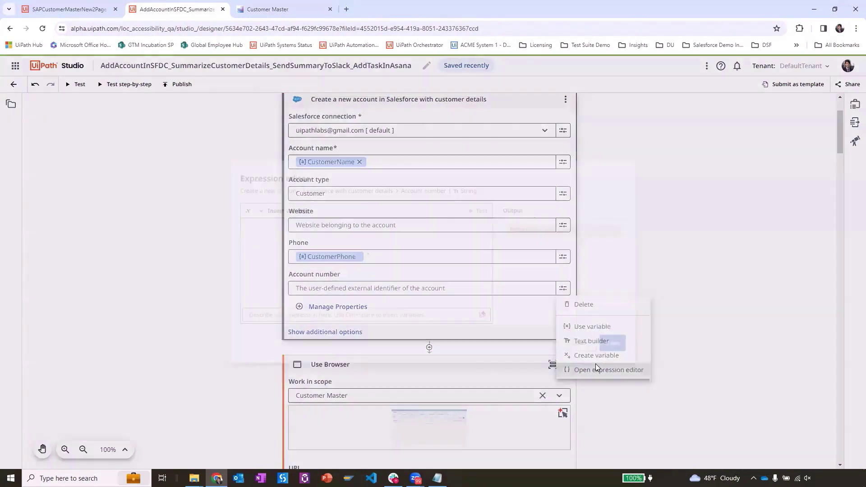
click(429, 319)
text(Random 8 digit number. Add)
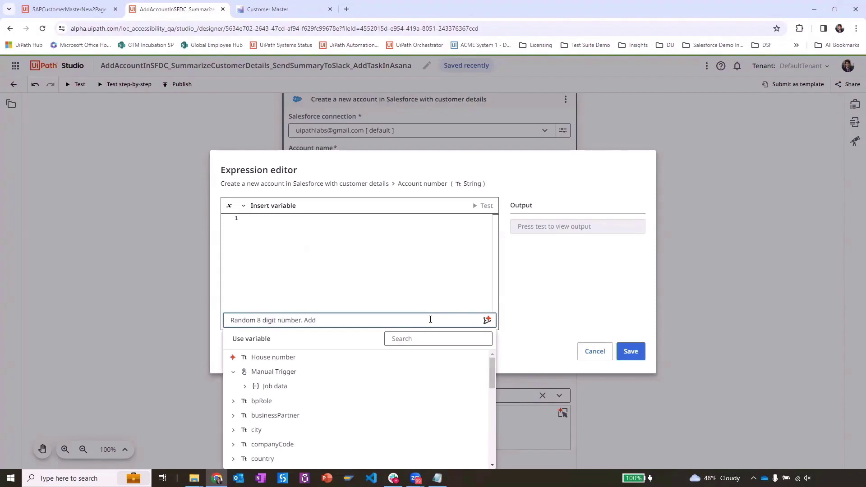
text( the current month and year to the end of it)
key(Return)
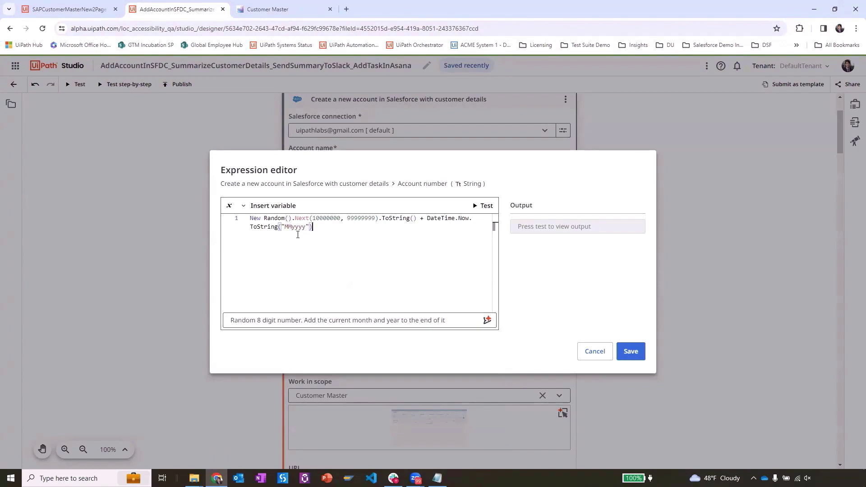
click(632, 351)
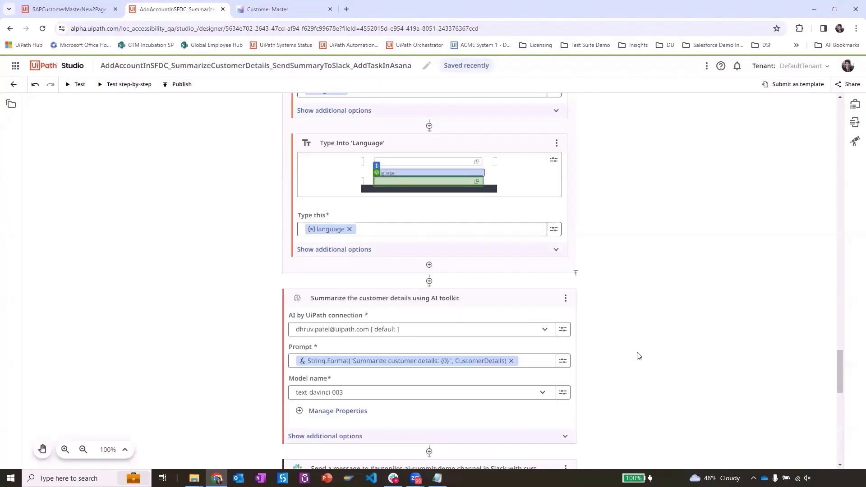
Review the workflow from the AI summary back up to the Salesforce account creation activity
scroll(639, 356, up, 15)
scroll(639, 346, up, 15)
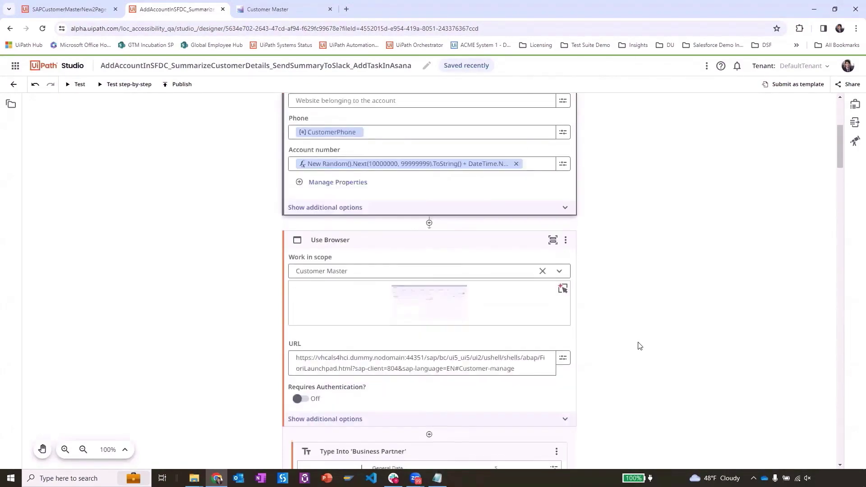
scroll(639, 346, up, 3)
scroll(505, 273, up, 3)
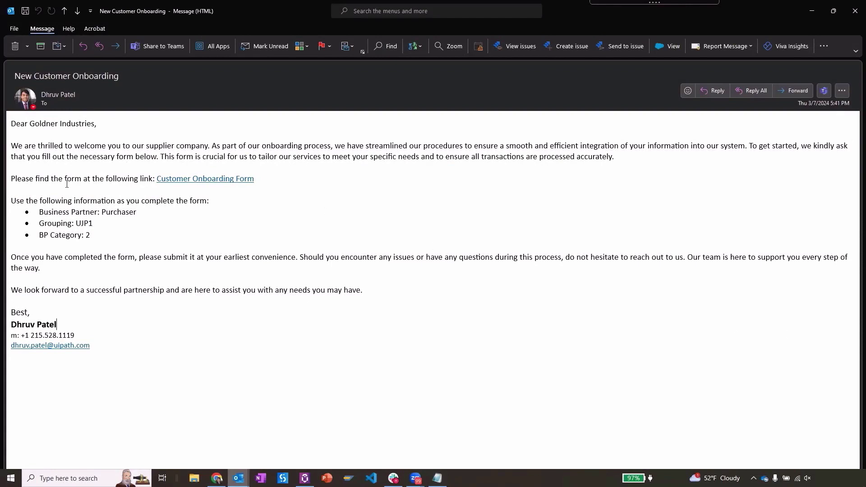
Open the Customer Onboarding Form linked in the Outlook email and enter business partner Purchaser, grouping UJP1, BP category 2 and BP role Customer
click(182, 179)
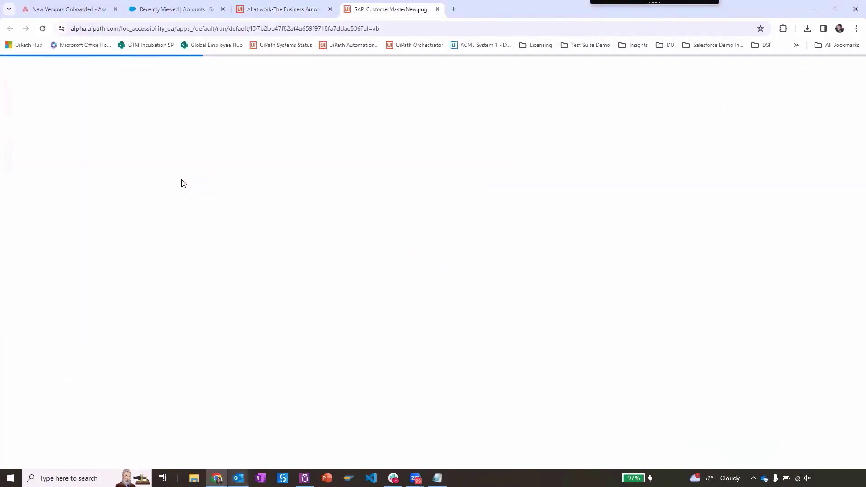
click(285, 120)
text(Purchaser)
key(Tab)
text(UJP1)
key(Tab)
text(2)
key(Tab)
text(Customer)
Enter organization title "Goldner Industries, Inc.", Name 1 "Goldner Manufacturing" and Name 2 "Building, Inc." in the General Data section
key(Tab)
text(Go)
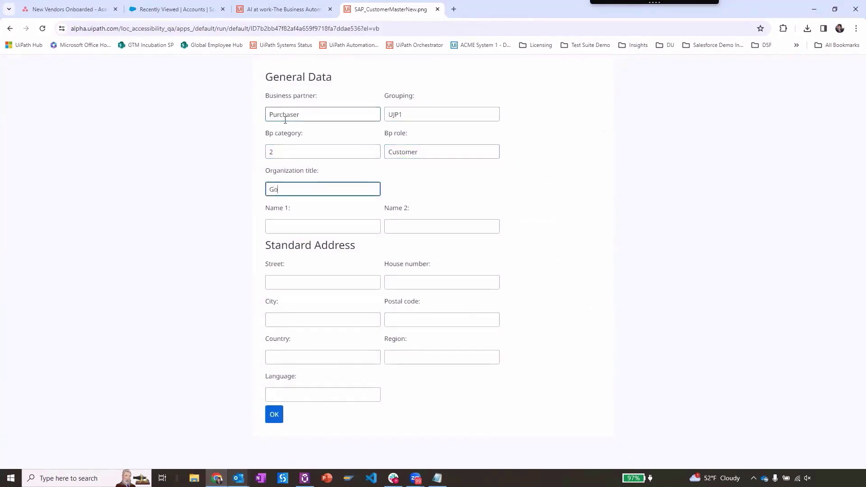
text(ldner Industries, Inc.)
key(Tab)
text(Goldner Manufacturing)
key(Tab)
text(Building, IN)
key(BackSpace)
text(nc.)
Fill in the organization's street, house number, city, postal code, country and region, set the language to EN, and submit the form
key(Tab)
text(Industry Blvd)
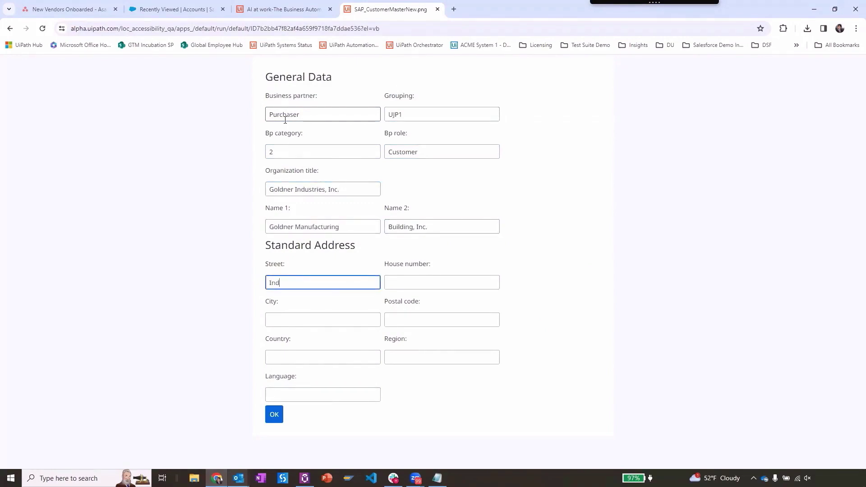
key(Tab)
text(100)
key(Tab)
text(Richmond)
key(Tab)
text(94806)
key(Tab)
text(US)
key(Tab)
text(CA)
key(Tab)
text(EN)
click(273, 417)
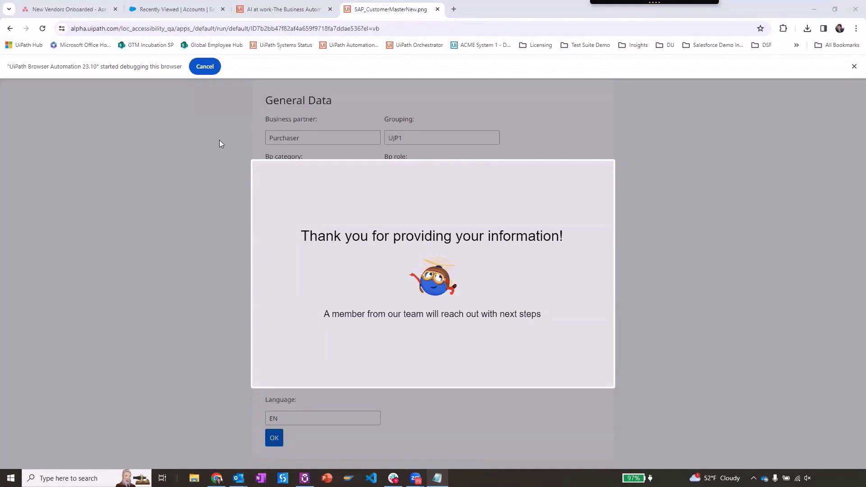
Check the Goldner Industries account in Salesforce and the New Vendors Onboarded project in Asana, and return to the submitted form
click(181, 10)
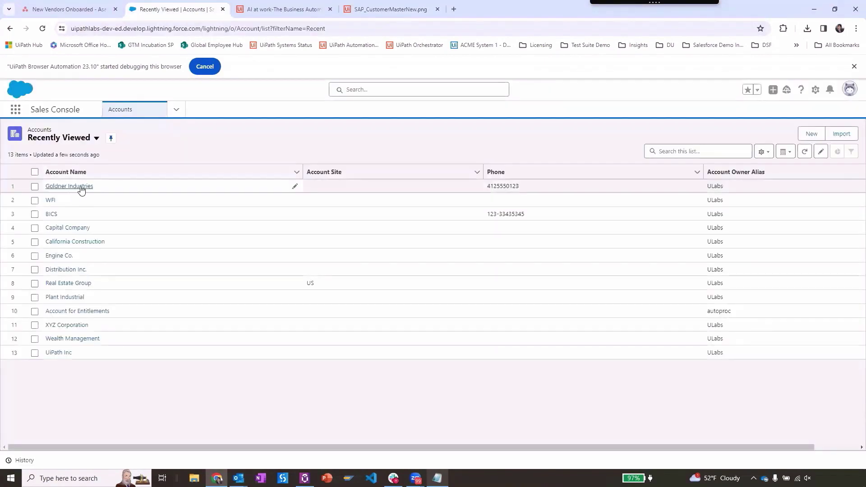
click(82, 188)
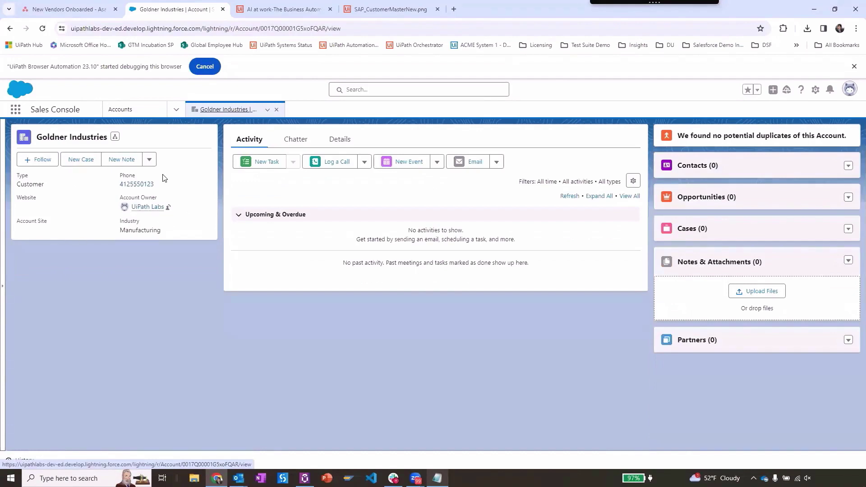
click(79, 10)
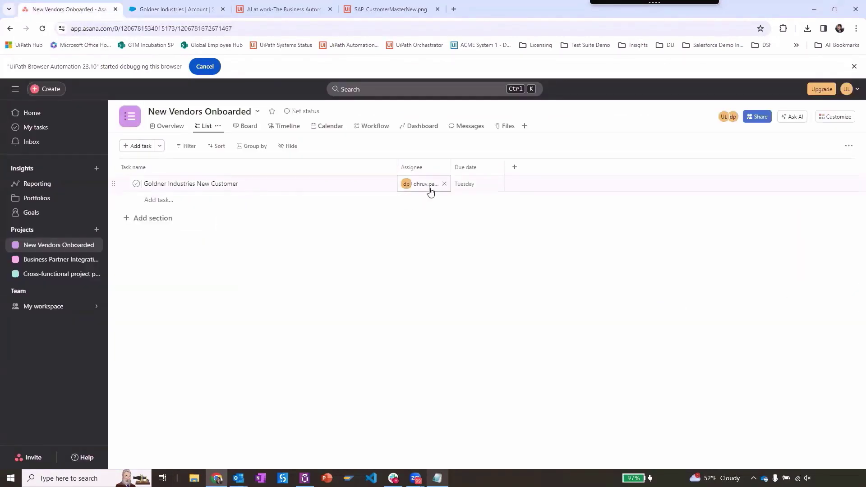
click(397, 11)
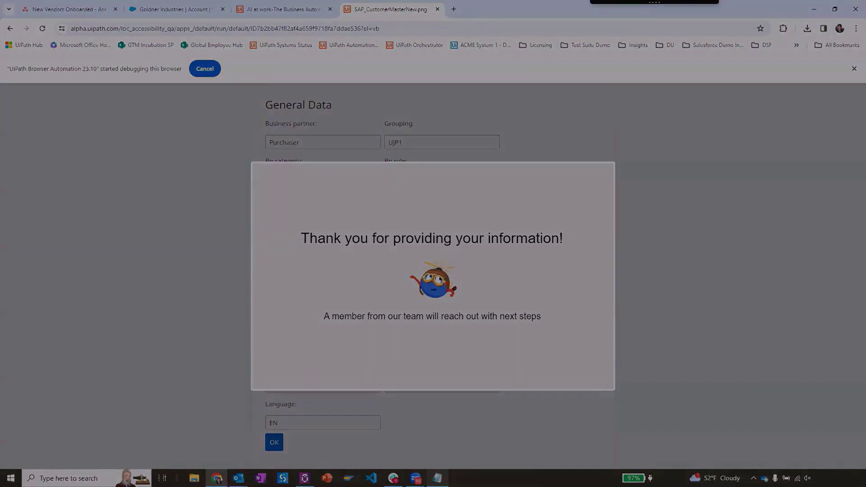